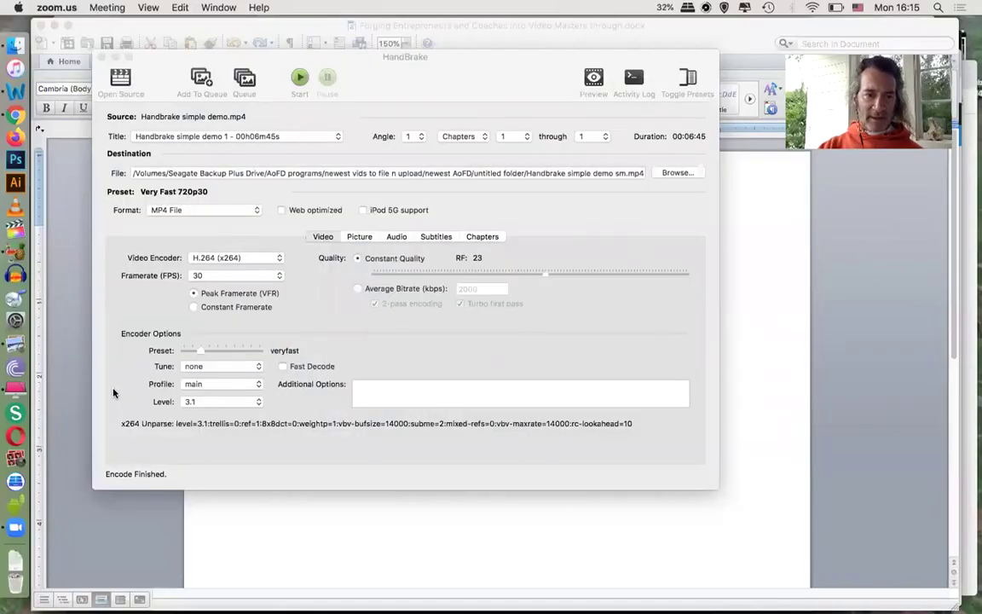
Bring HandBrake to the front and nudge its window slightly left
{"action": "left_click", "coordinate": [112, 394]}
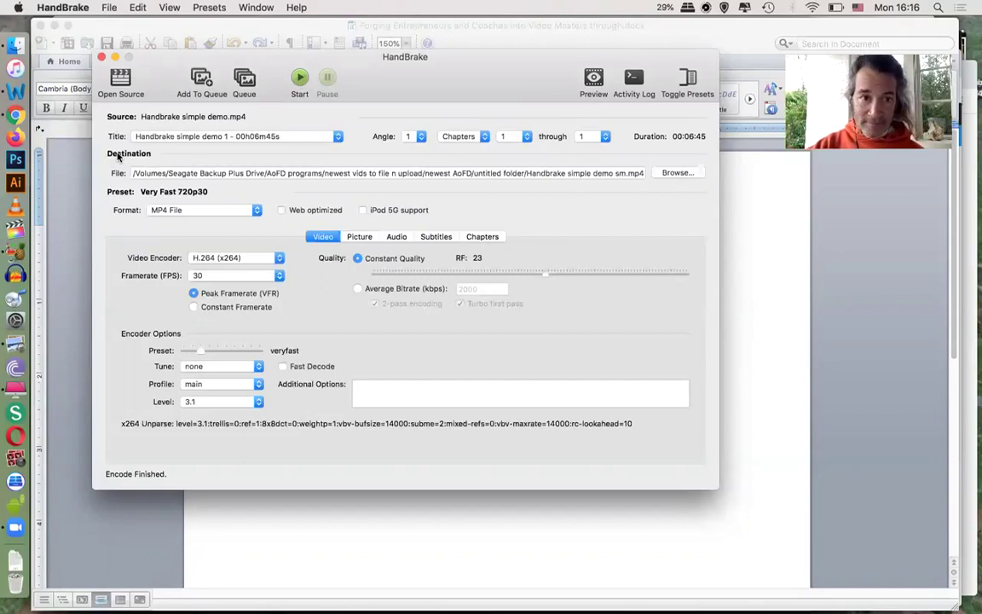
{"action": "left_click_drag", "start_coordinate": [157, 68], "coordinate": [147, 63]}
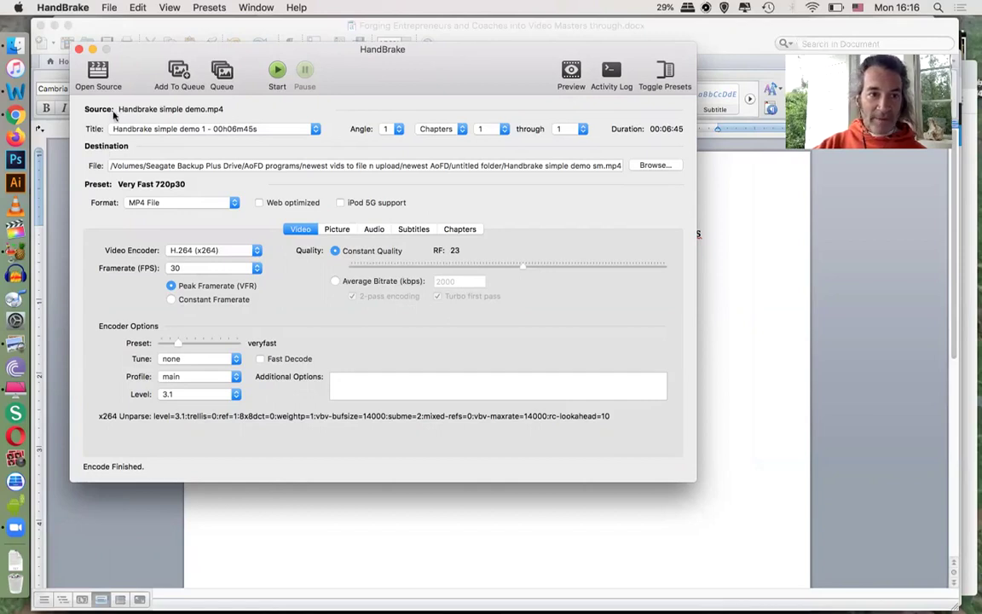
Browse into the untitled folder and pick Handbrake simple demo.mp4 as the new source
{"action": "left_click", "coordinate": [89, 68]}
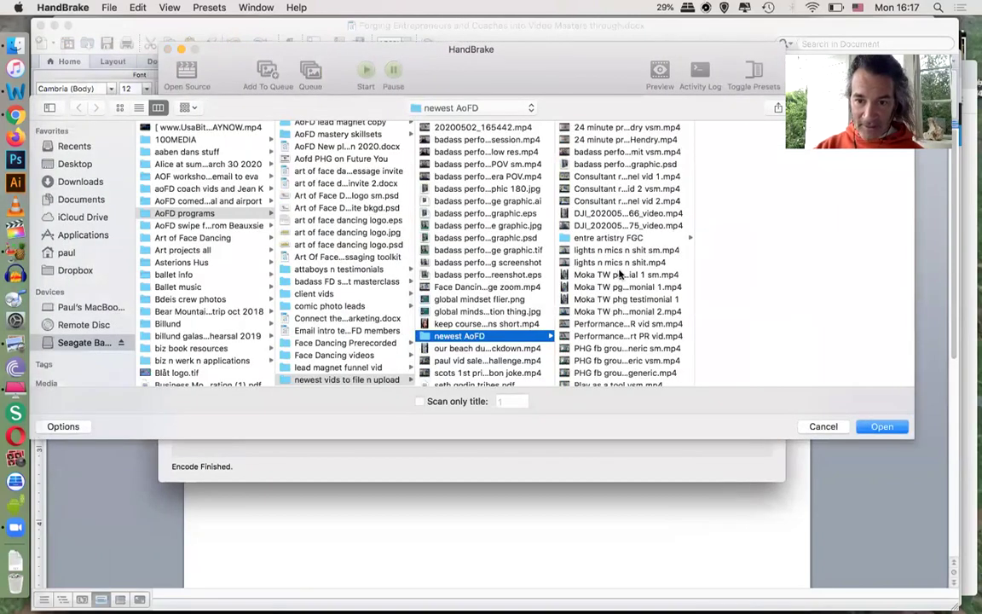
{"action": "scroll", "coordinate": [620, 273], "scroll_direction": "down", "scroll_amount": 3}
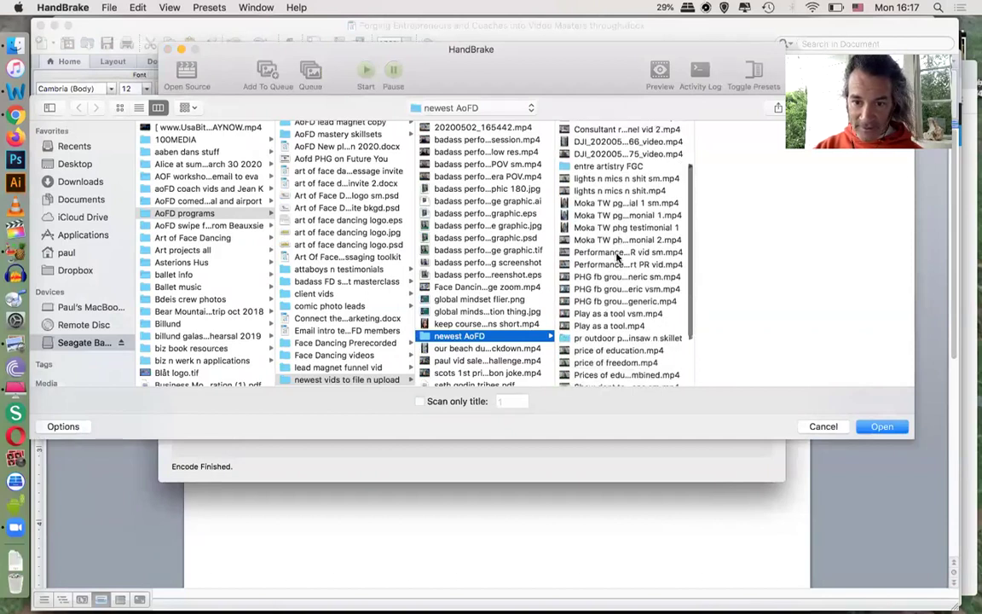
{"action": "scroll", "coordinate": [619, 258], "scroll_direction": "up", "scroll_amount": 1}
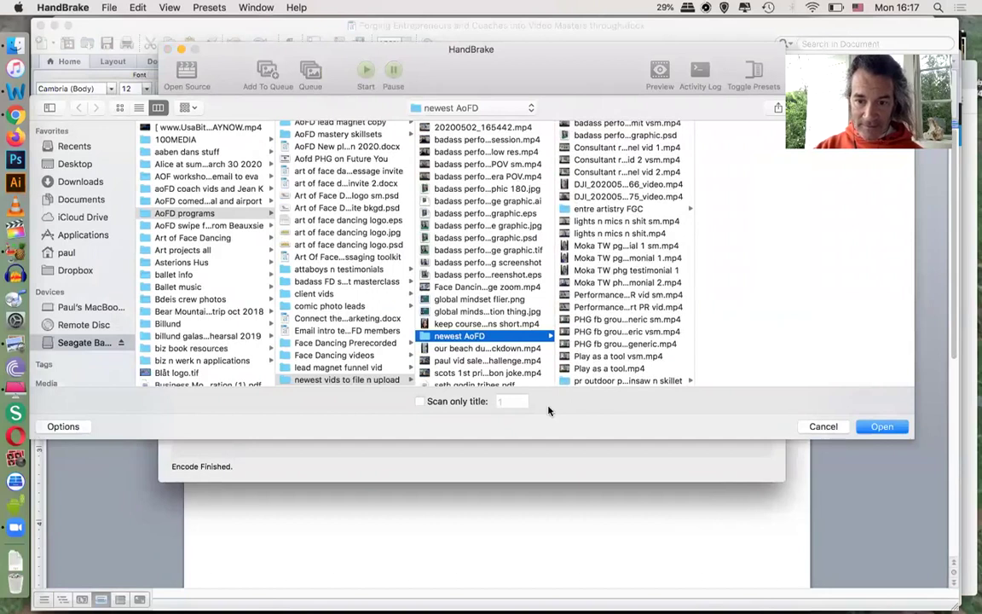
{"action": "scroll", "coordinate": [620, 334], "scroll_direction": "down", "scroll_amount": 5}
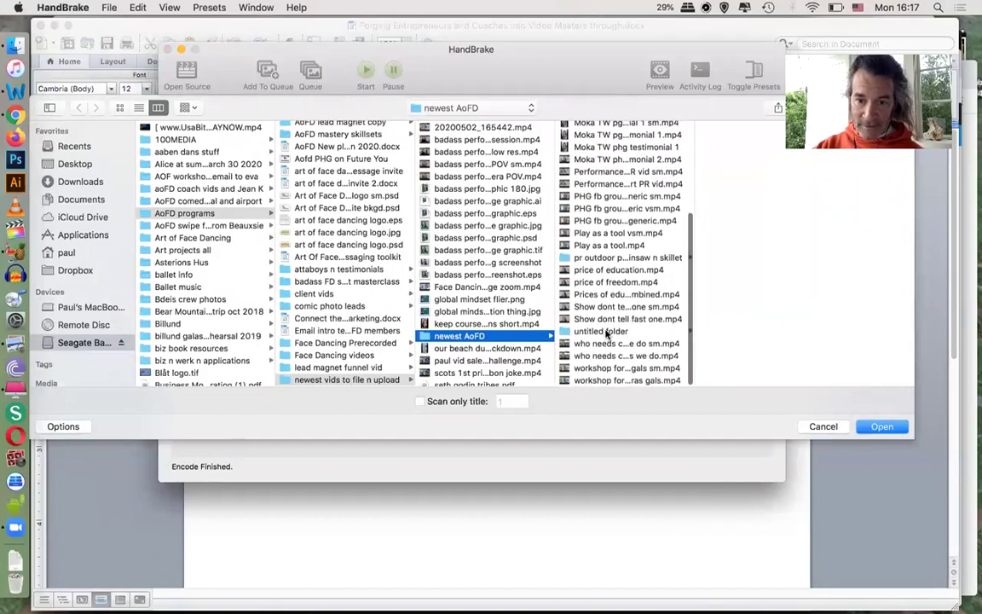
{"action": "left_click", "coordinate": [620, 332]}
{"action": "scroll", "coordinate": [707, 281], "scroll_direction": "down", "scroll_amount": 10}
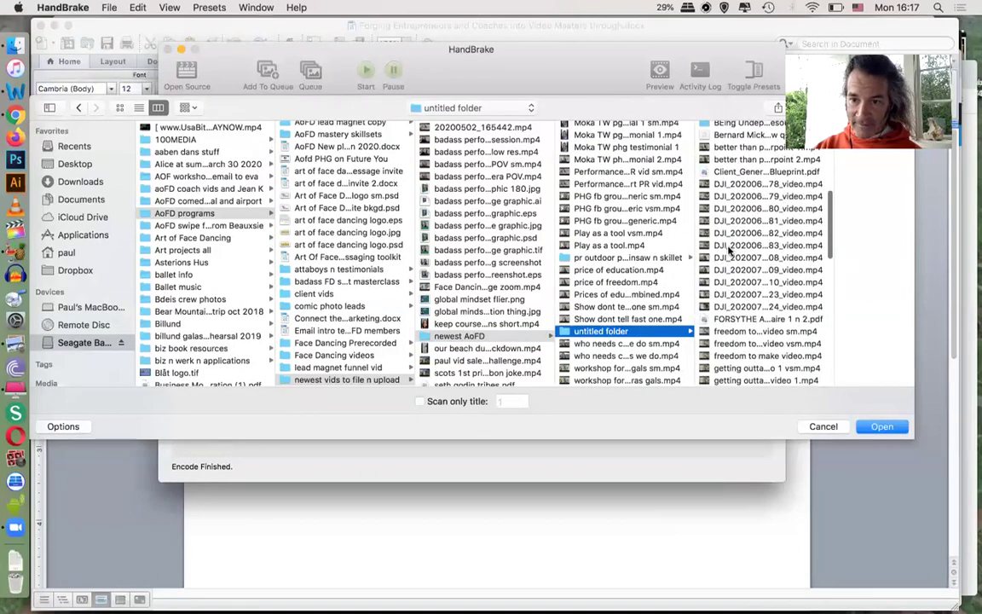
{"action": "scroll", "coordinate": [730, 205], "scroll_direction": "down", "scroll_amount": 4}
{"action": "scroll", "coordinate": [738, 218], "scroll_direction": "down", "scroll_amount": 3}
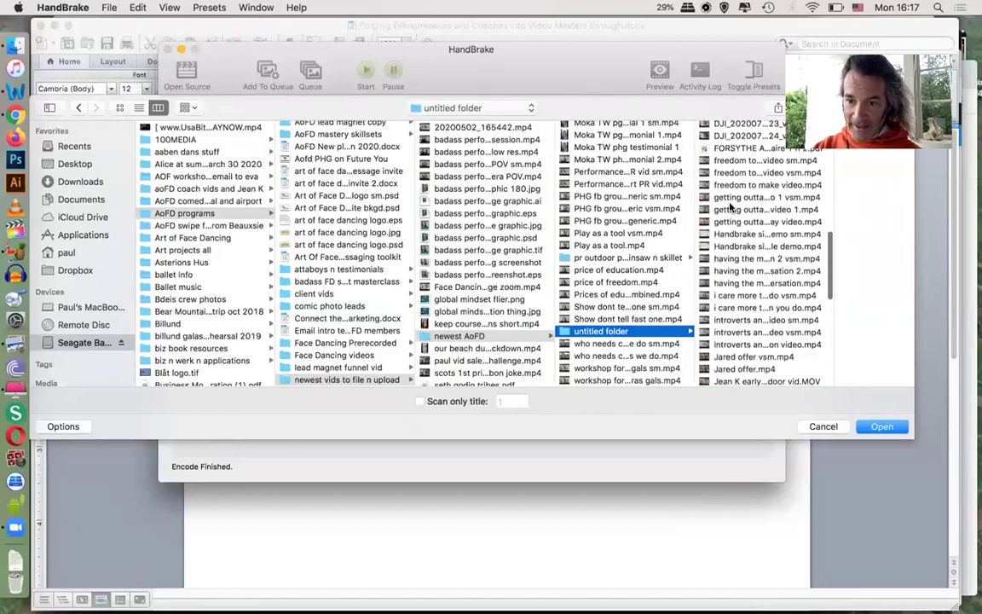
{"action": "left_click", "coordinate": [755, 246]}
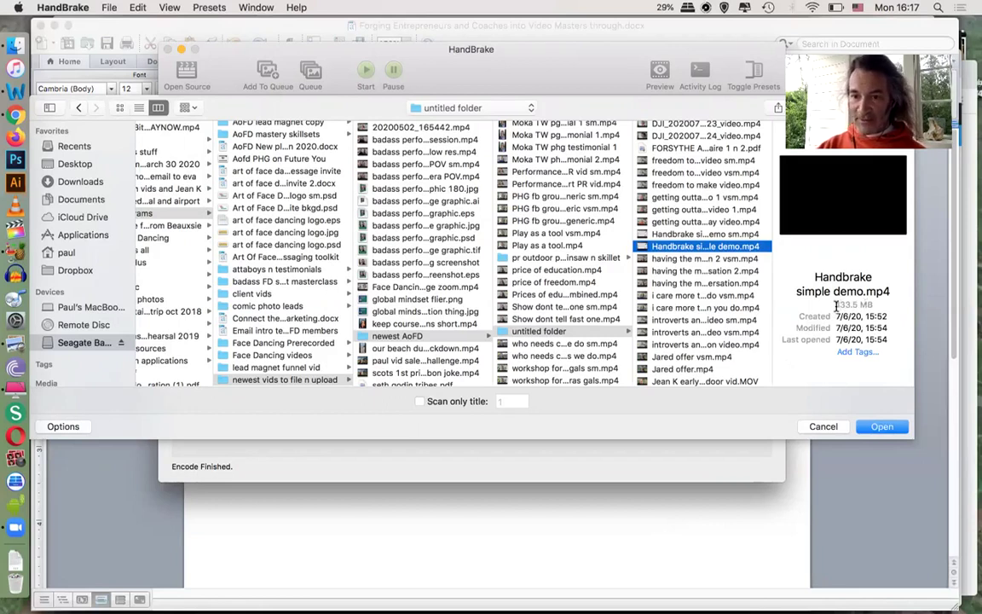
Load the demo source and save output as Handbrake simple demo sm.mp4 on the Desktop
{"action": "left_click", "coordinate": [884, 426]}
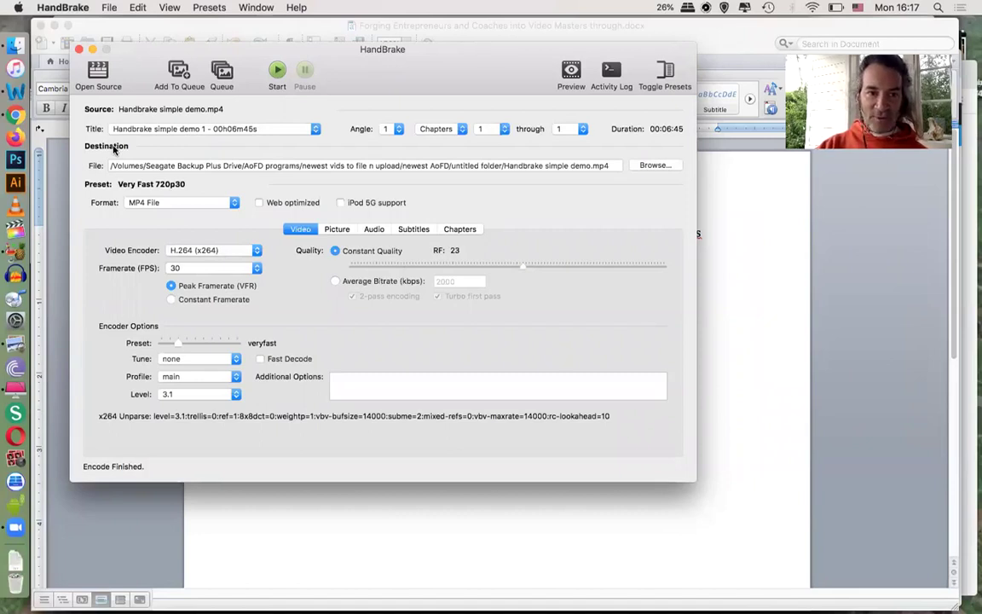
{"action": "left_click", "coordinate": [657, 165]}
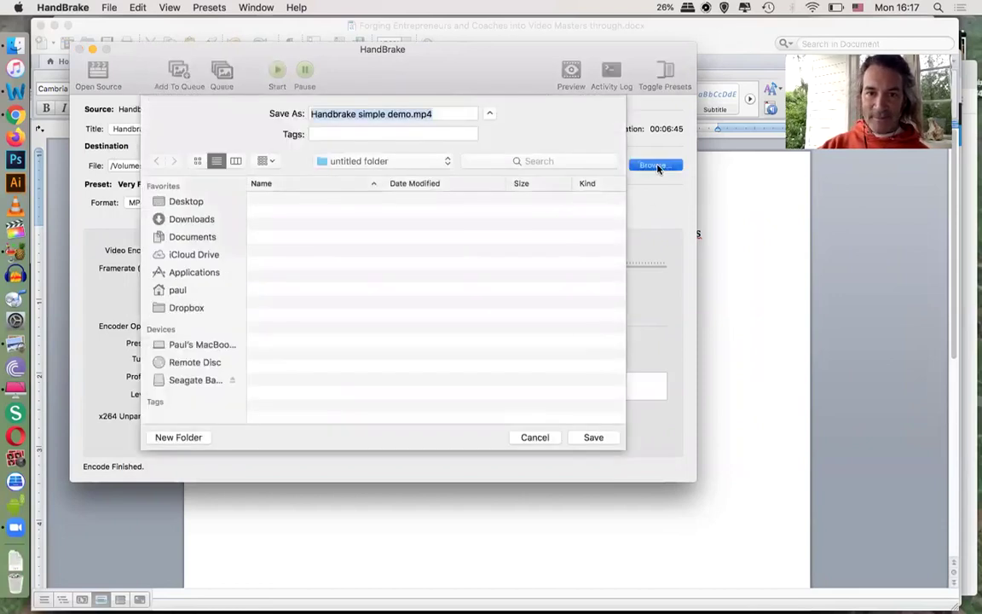
{"action": "left_click", "coordinate": [190, 202]}
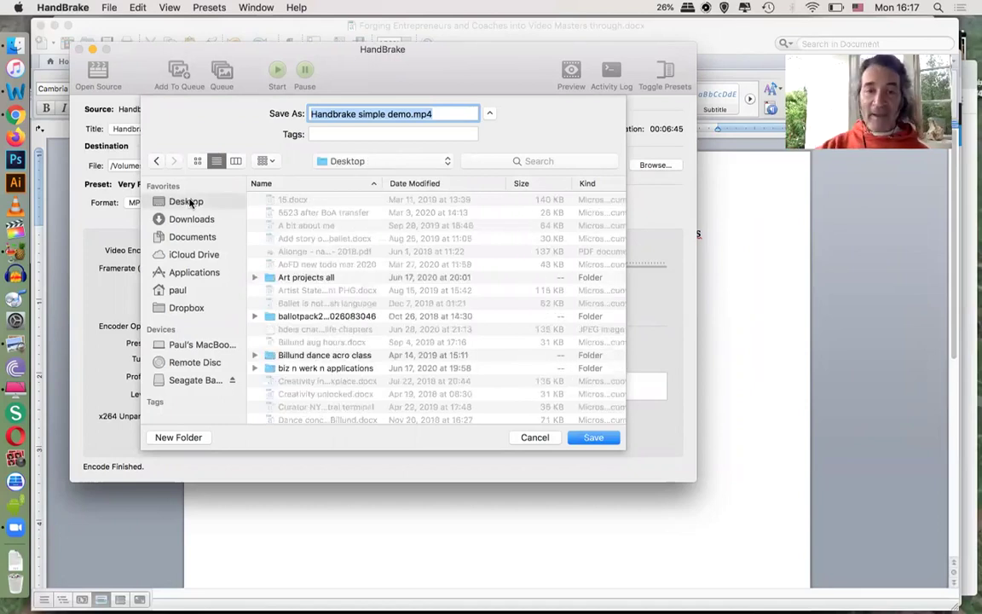
{"action": "left_click", "coordinate": [410, 115]}
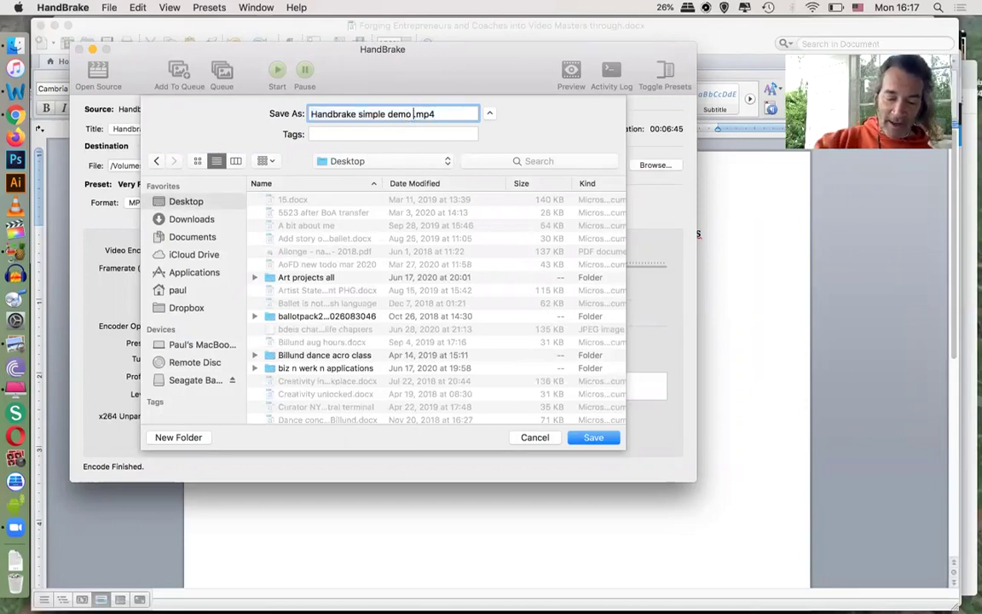
{"action": "type", "text": "s"}
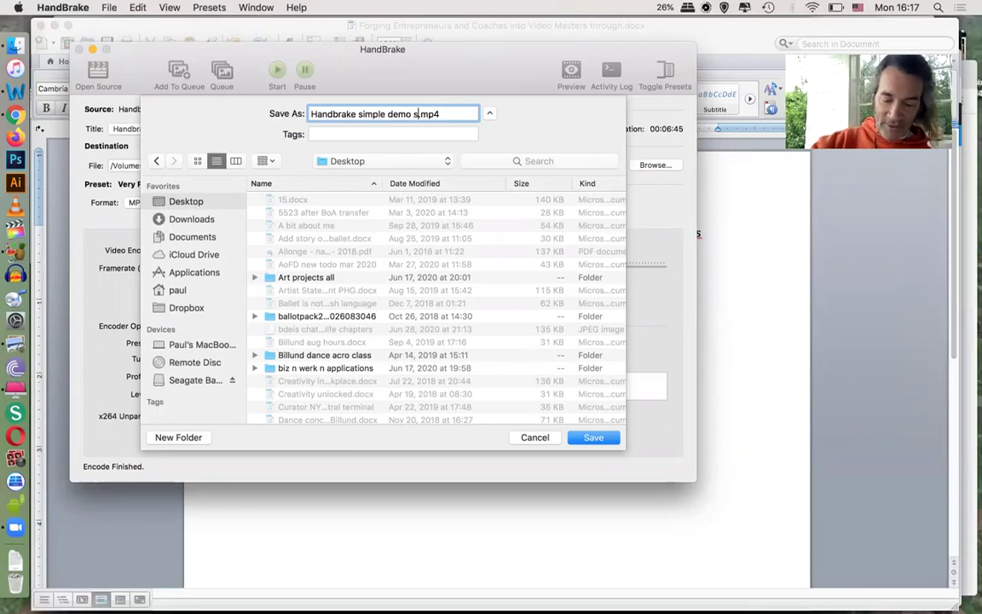
{"action": "type", "text": "m"}
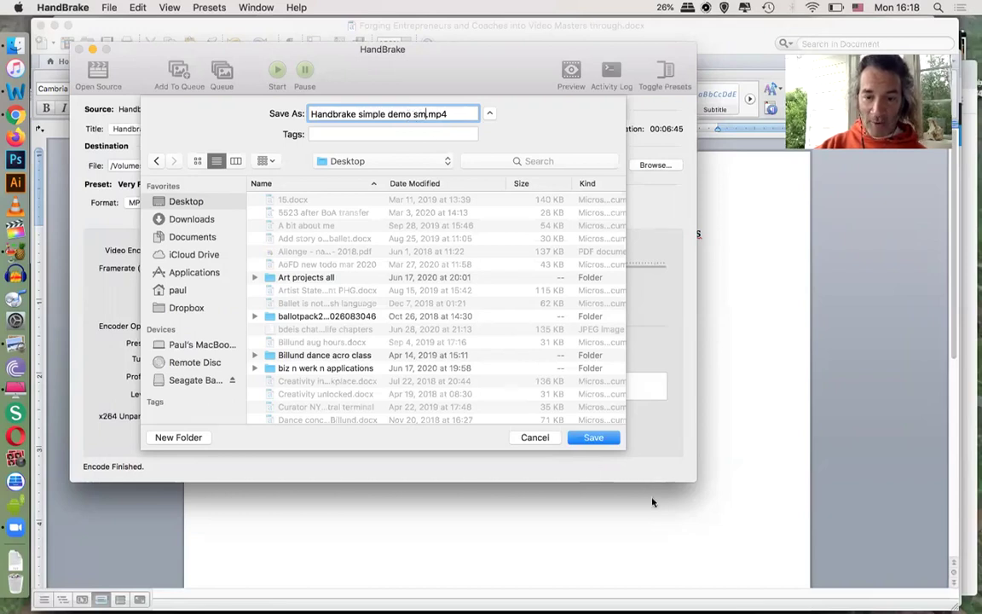
{"action": "left_click", "coordinate": [595, 437]}
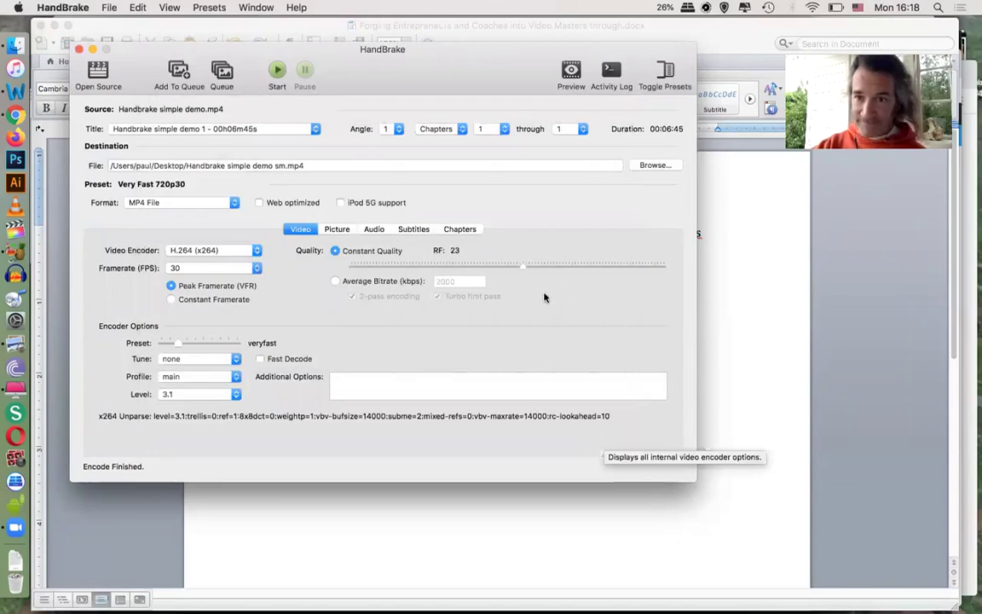
Change the preset from Very Fast 720p30 to General's Very Fast 480p30 (RF 22)
{"action": "left_click", "coordinate": [667, 73]}
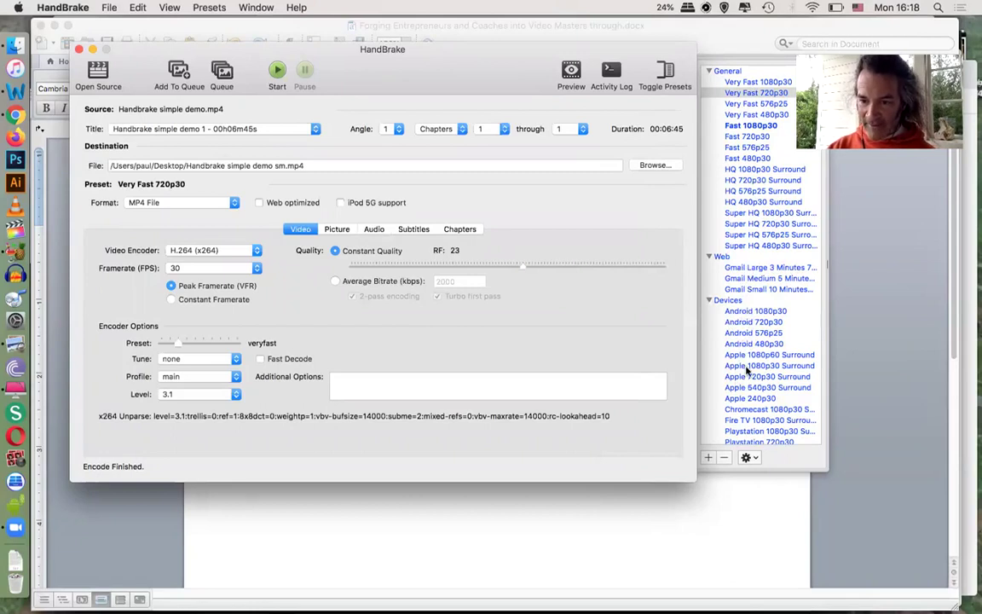
{"action": "scroll", "coordinate": [747, 369], "scroll_direction": "down", "scroll_amount": 5}
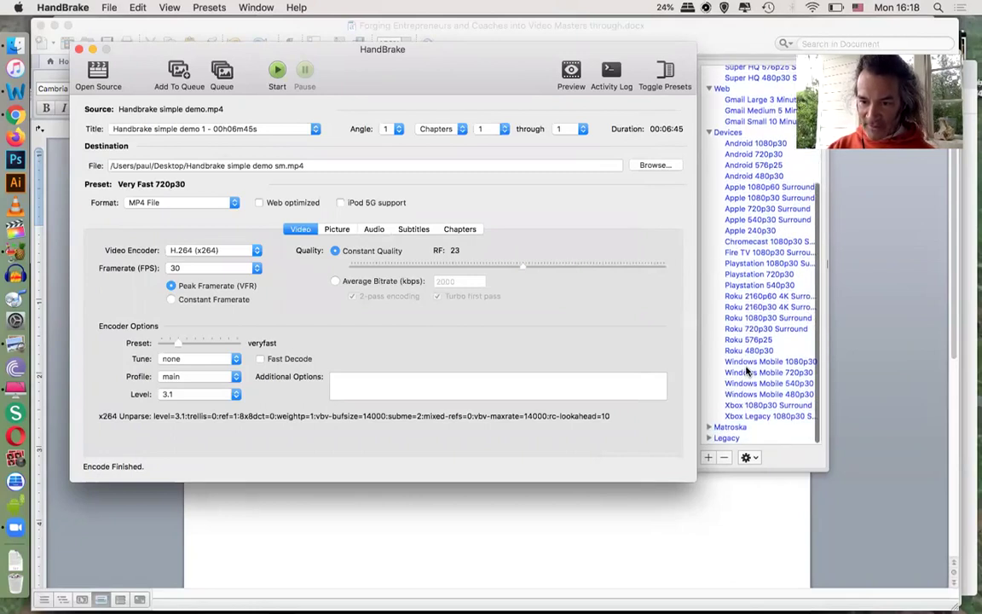
{"action": "scroll", "coordinate": [747, 370], "scroll_direction": "up", "scroll_amount": 5}
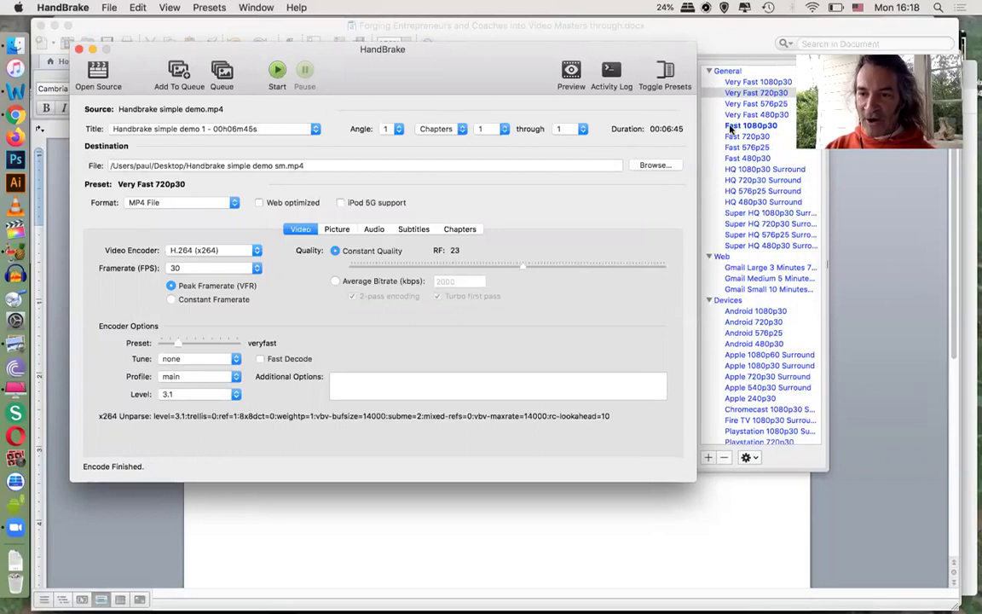
{"action": "mouse_move", "coordinate": [751, 125]}
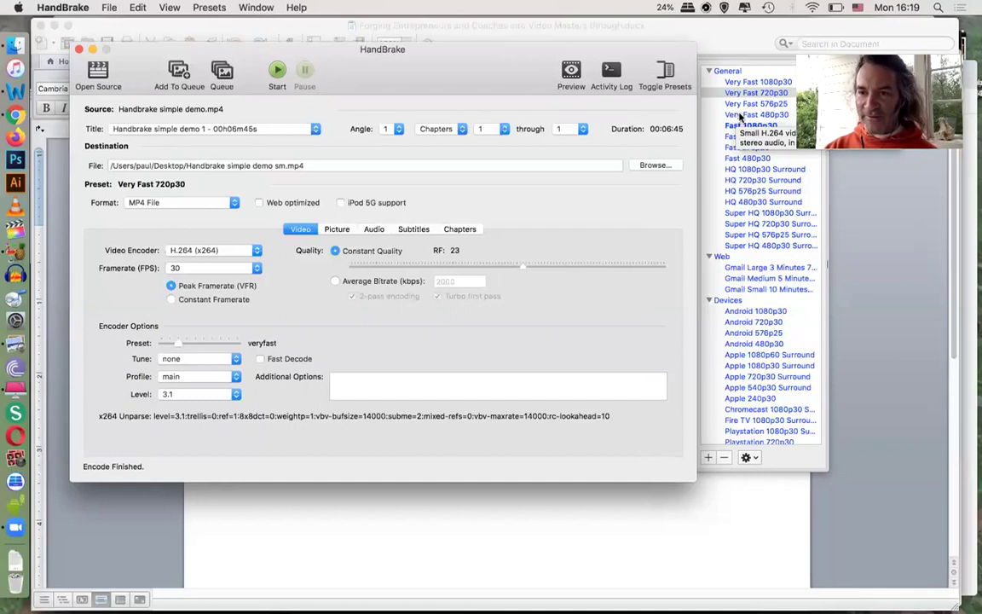
{"action": "left_click", "coordinate": [741, 115]}
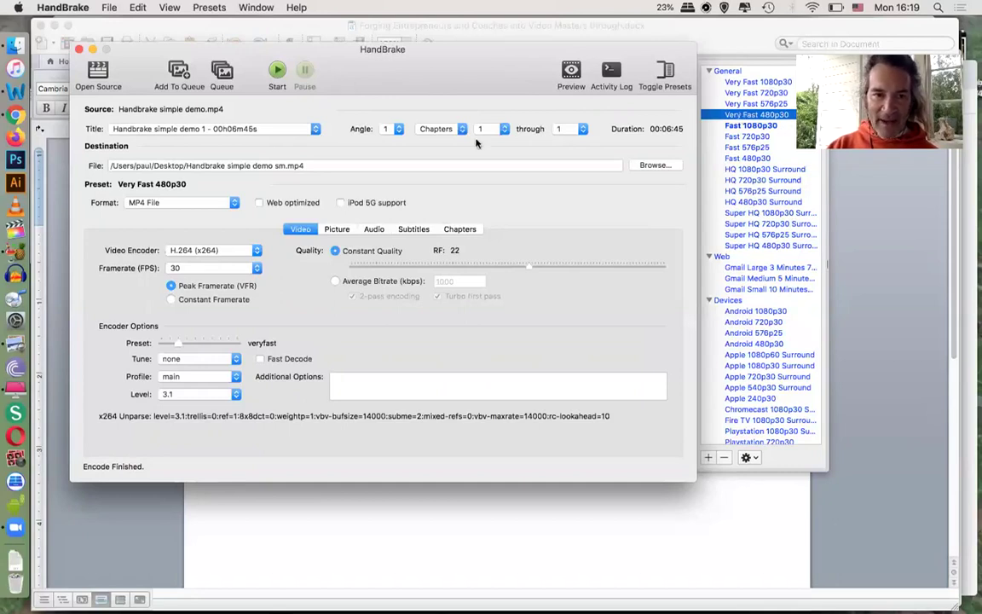
Return to the Very Fast 720p30 preset and enable Web optimized output
{"action": "left_click", "coordinate": [749, 94]}
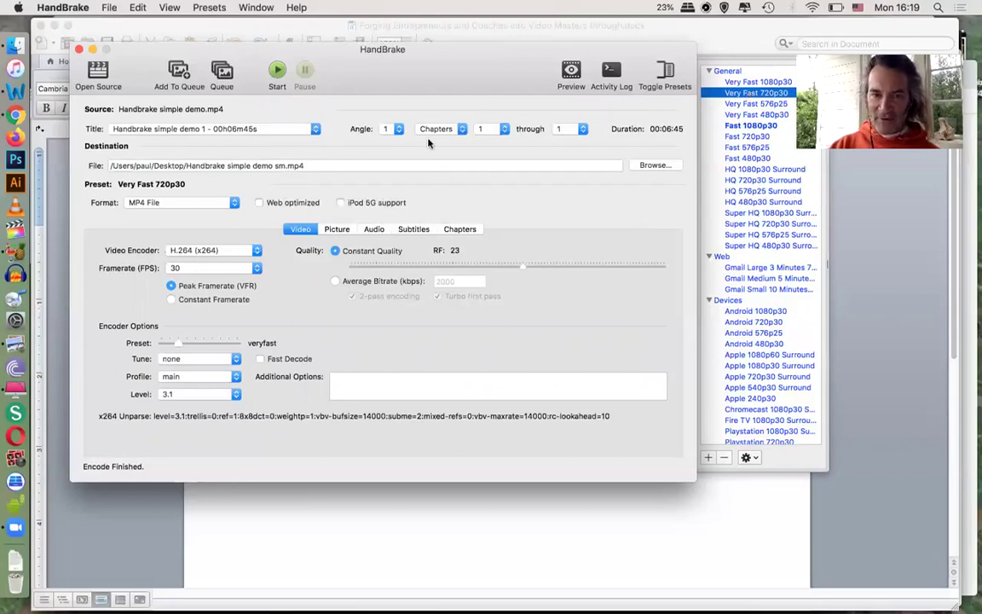
{"action": "left_click", "coordinate": [260, 203]}
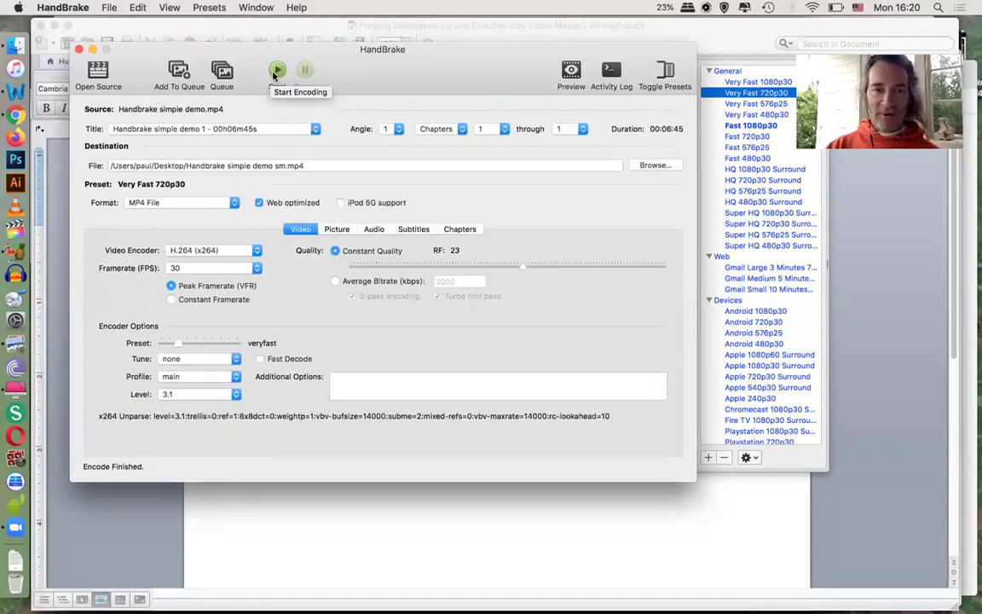
Start encoding the 720p demo to Handbrake simple demo sm.mp4
{"action": "left_click", "coordinate": [275, 73]}
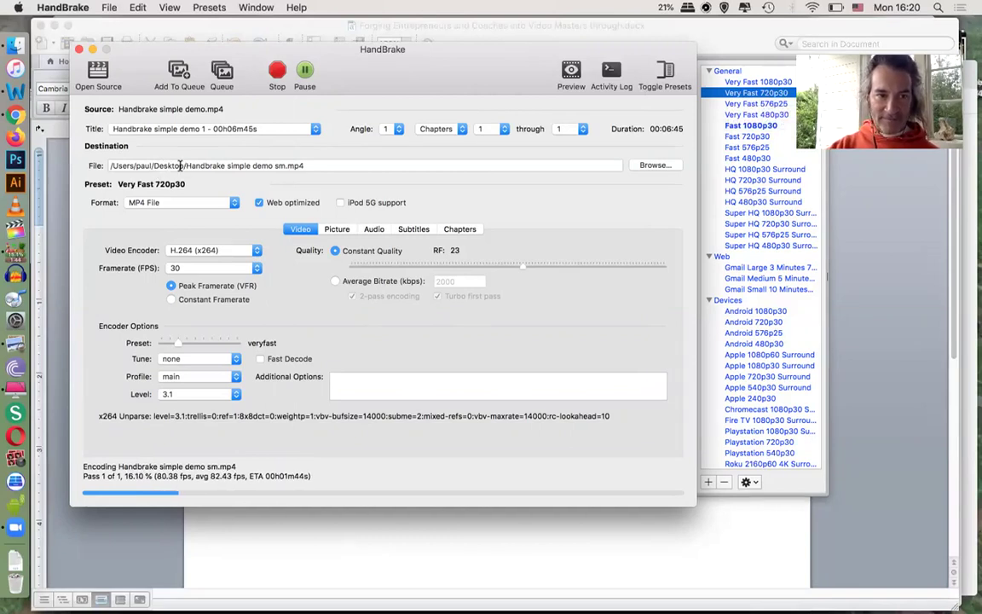
Show the Desktop folder in Finder, where the 48-byte sm.mp4 is being written
{"action": "left_click", "coordinate": [16, 49]}
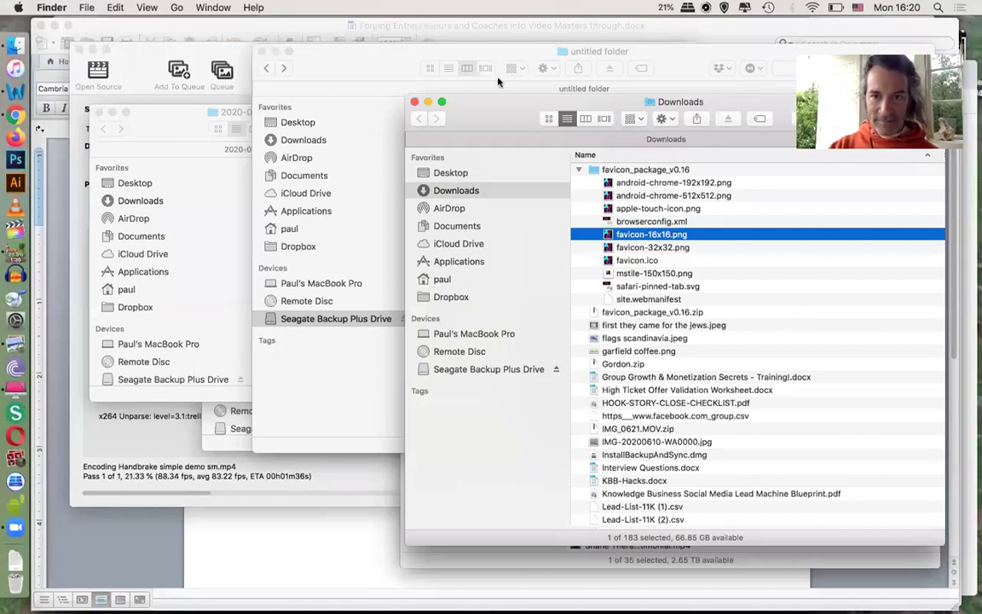
{"action": "left_click", "coordinate": [389, 72]}
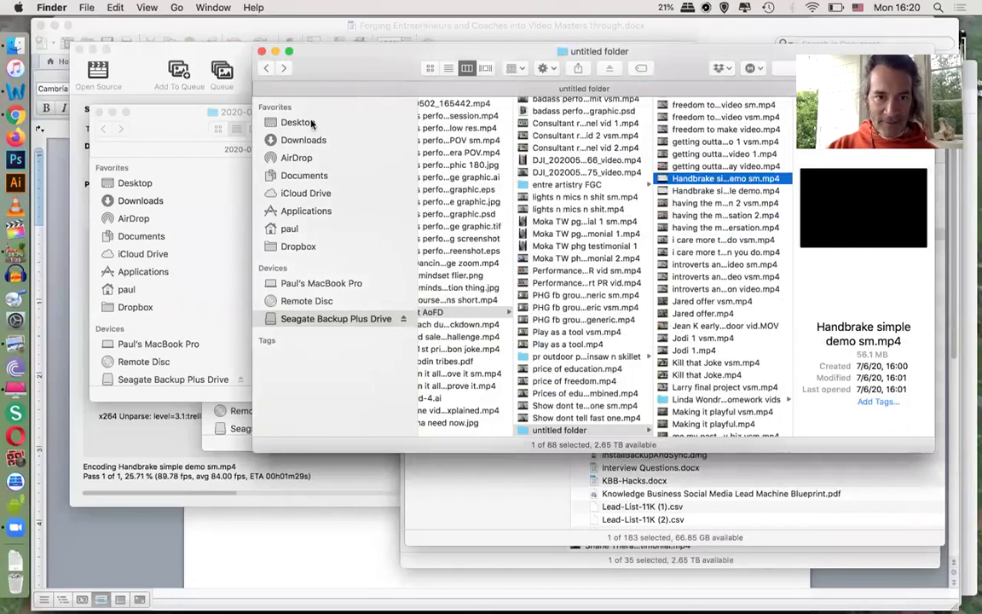
{"action": "left_click", "coordinate": [312, 125]}
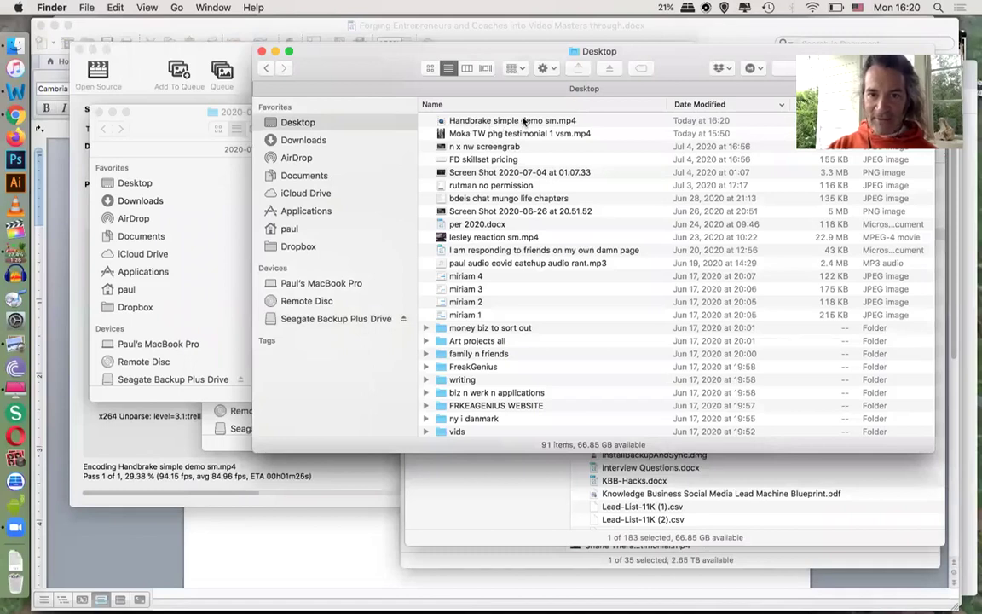
{"action": "mouse_move", "coordinate": [612, 55]}
{"action": "left_mouse_down"}
{"action": "mouse_move", "coordinate": [571, 60]}
{"action": "mouse_move", "coordinate": [536, 100]}
{"action": "left_mouse_up"}
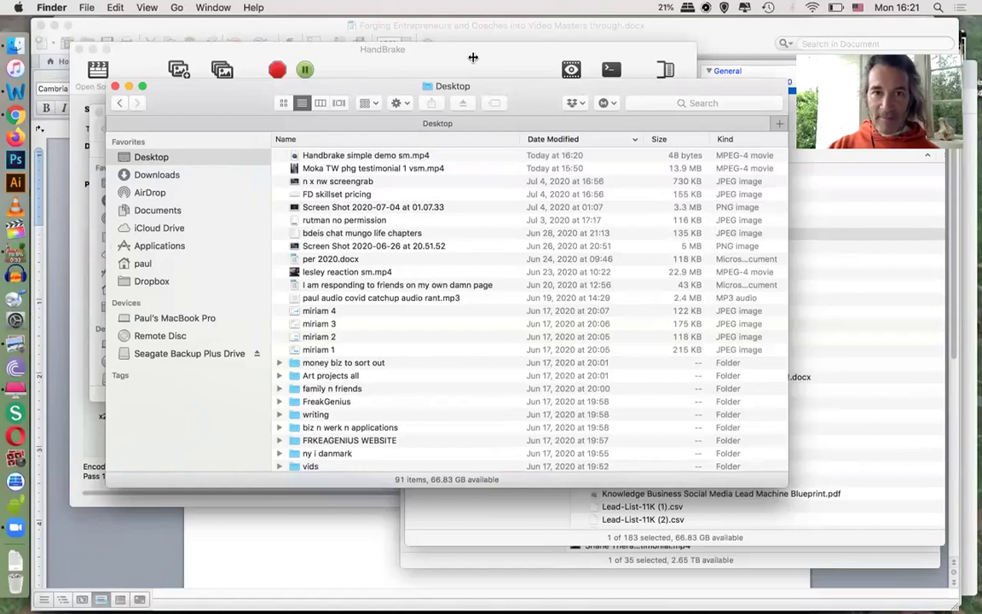
Select the Very Fast 480p30 preset and rename the output to Handbrake simple demo vsm.mp4
{"action": "left_click", "coordinate": [429, 52]}
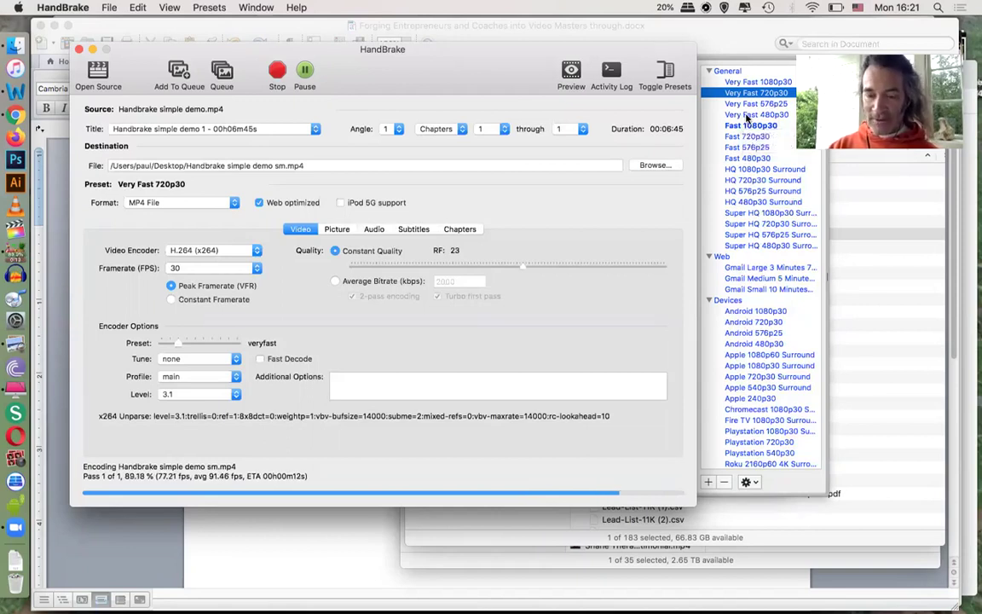
{"action": "left_click", "coordinate": [747, 116]}
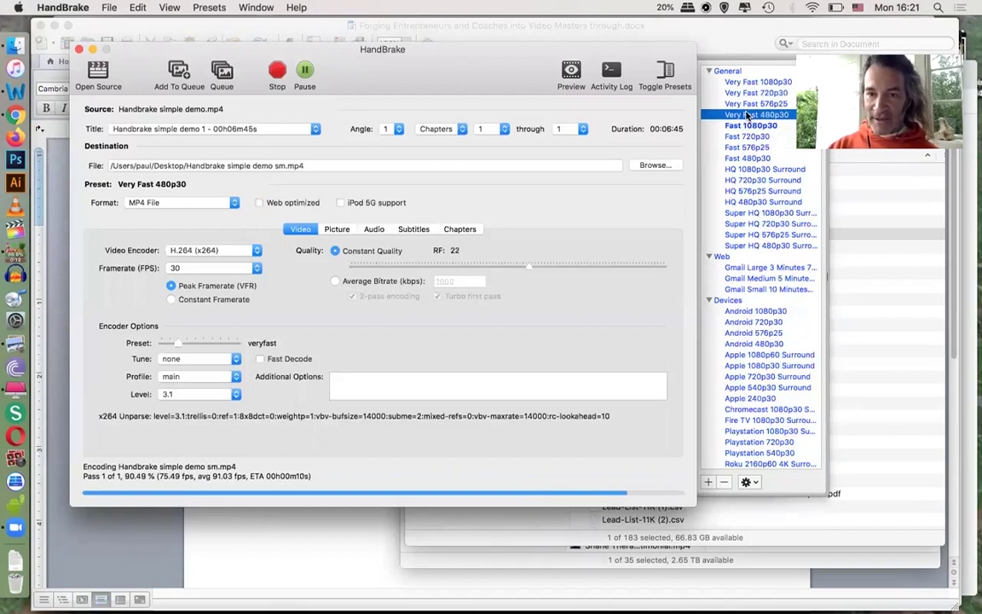
{"action": "left_click", "coordinate": [274, 166]}
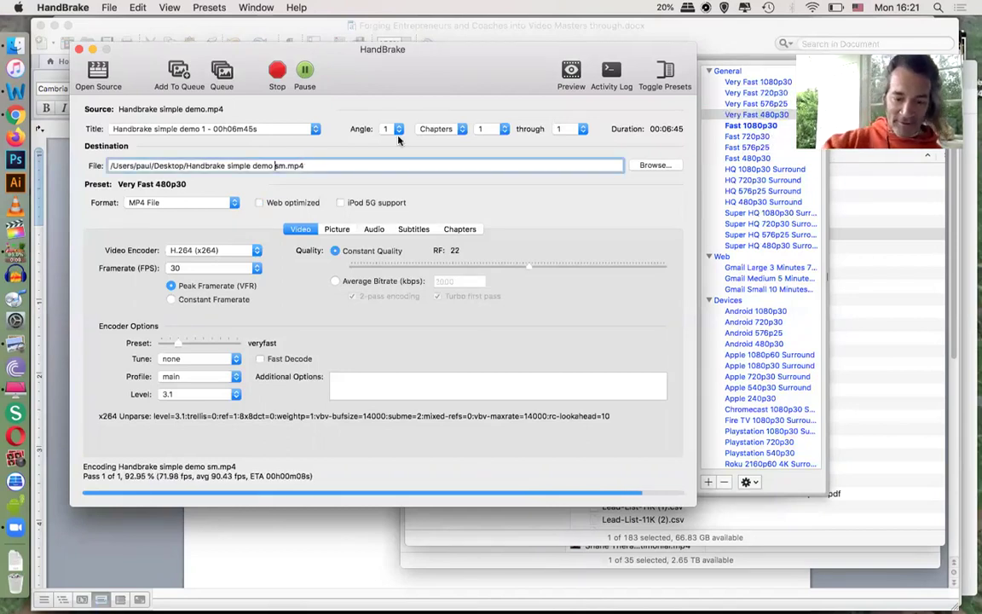
{"action": "type", "text": "v"}
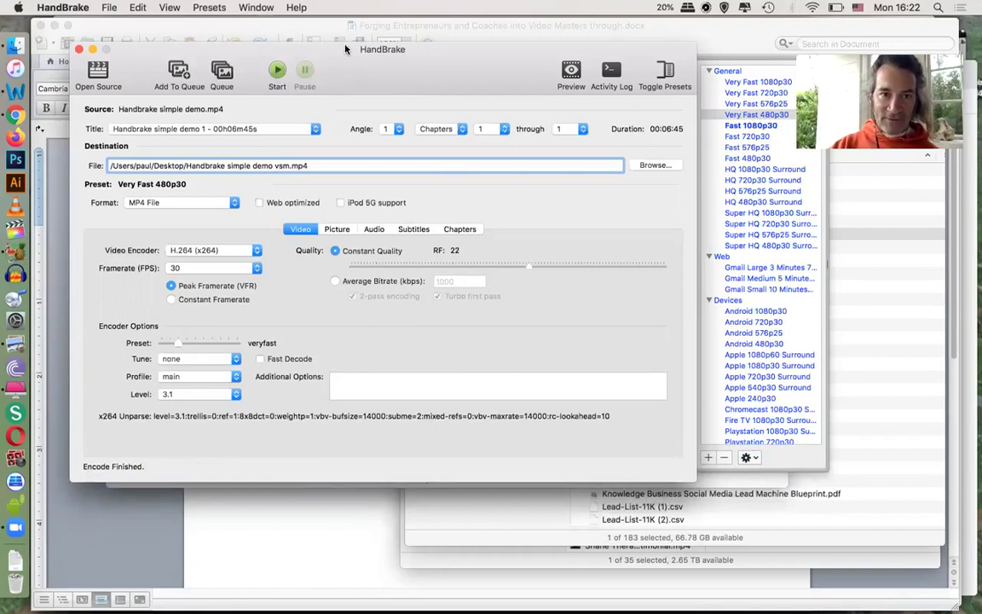
Start the 480p vsm encode and switch to the Finder Desktop listing
{"action": "left_click", "coordinate": [273, 72]}
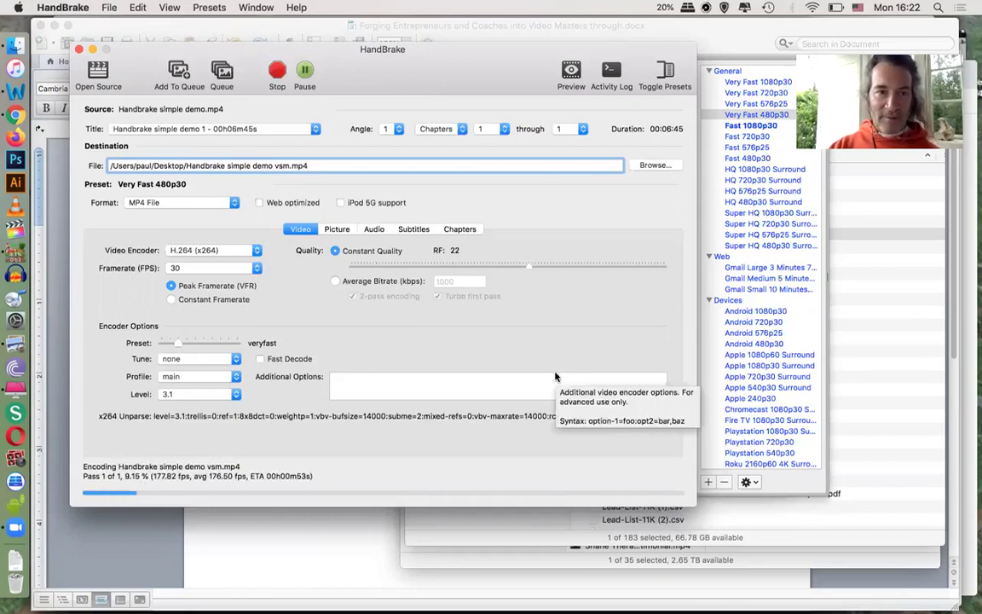
{"action": "left_click", "coordinate": [19, 47]}
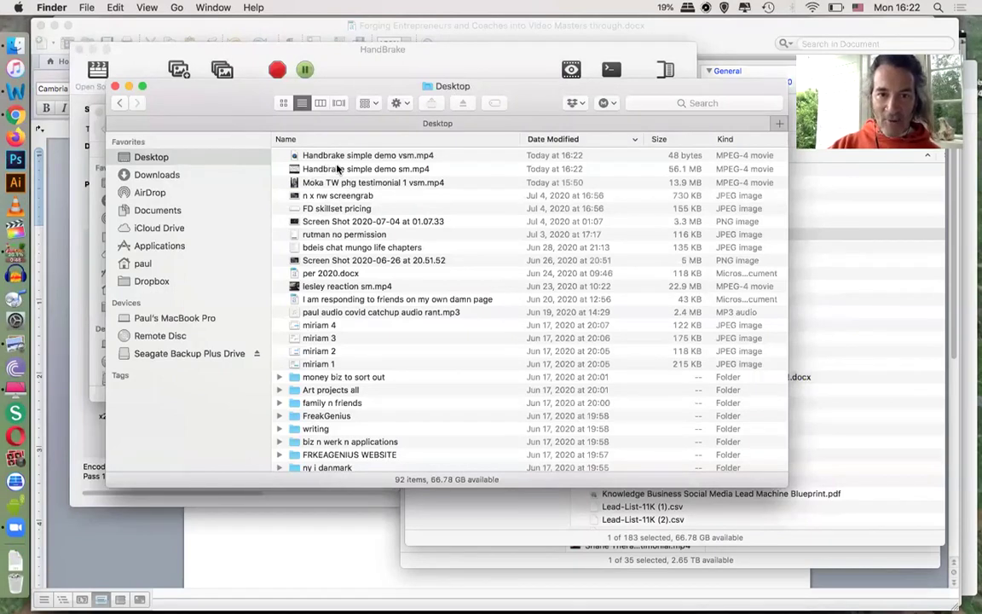
Select the 56.1 MB sm.mp4, then the 31.5 MB vsm.mp4, to compare sizes
{"action": "left_click", "coordinate": [392, 170]}
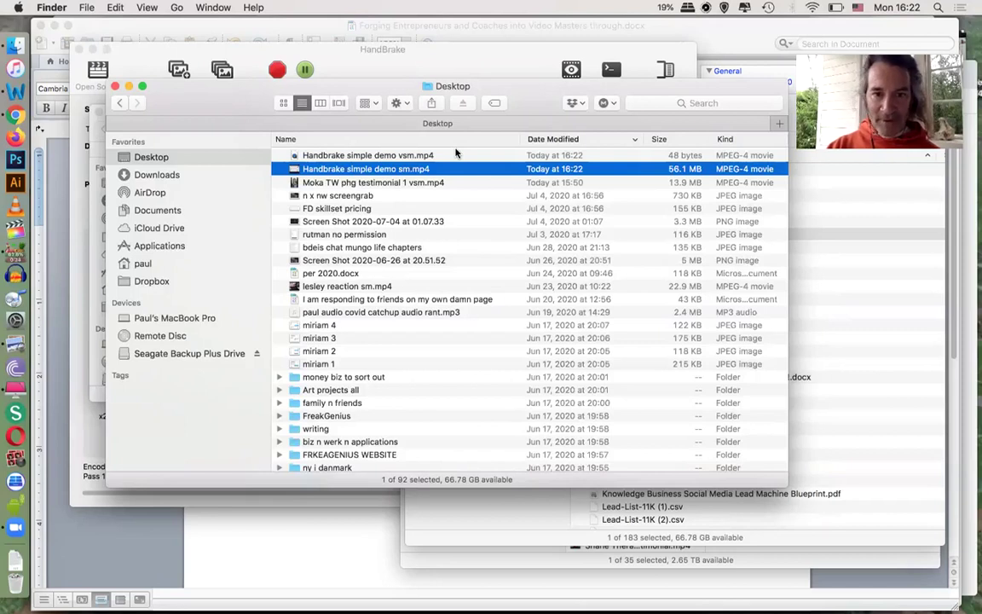
{"action": "left_click", "coordinate": [390, 154]}
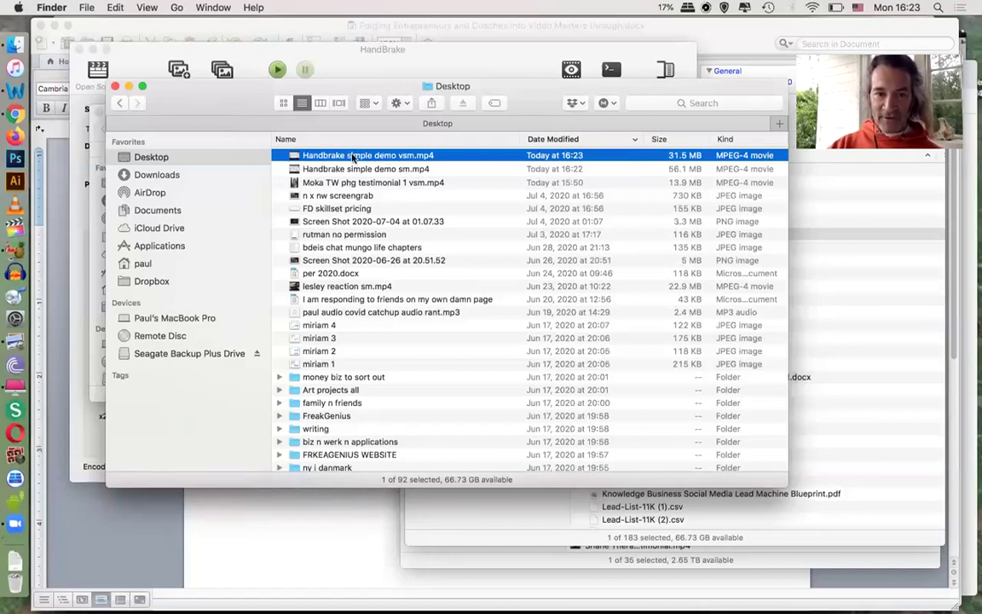
{"action": "double_click", "coordinate": [352, 156]}
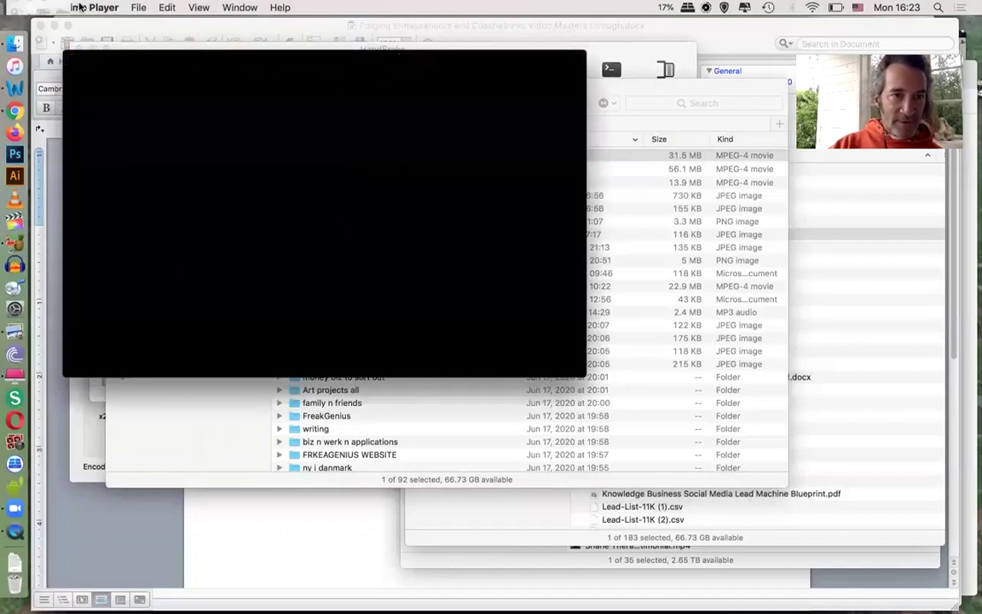
{"action": "left_click", "coordinate": [140, 7]}
{"action": "left_click", "coordinate": [281, 146]}
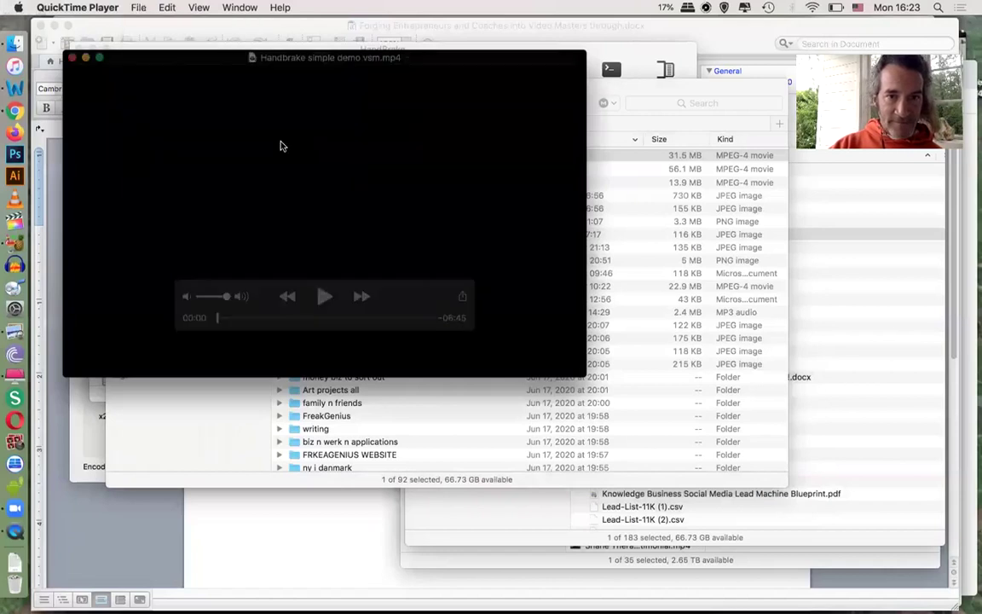
{"action": "left_click", "coordinate": [327, 296]}
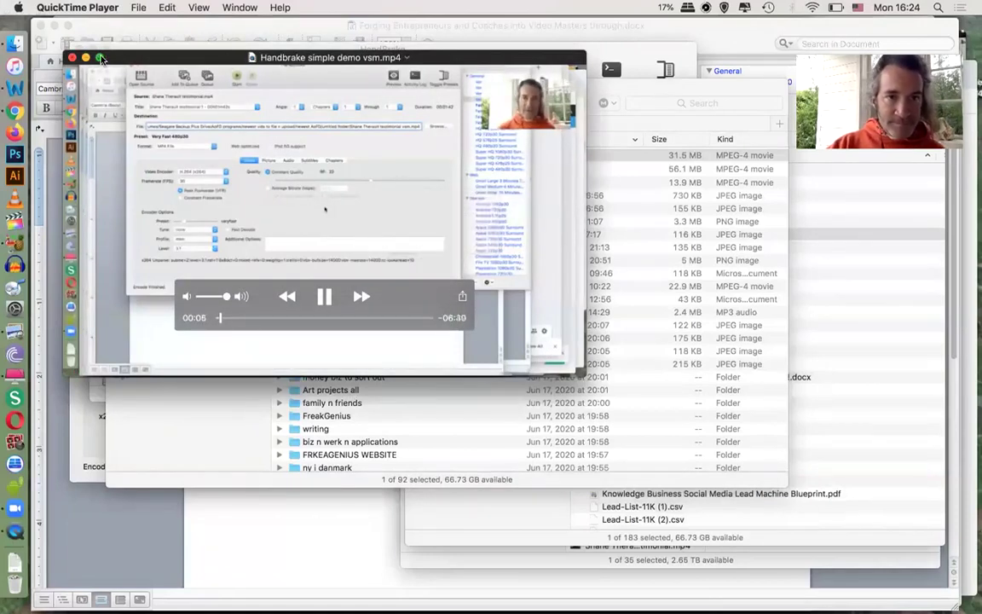
{"action": "left_click", "coordinate": [99, 58]}
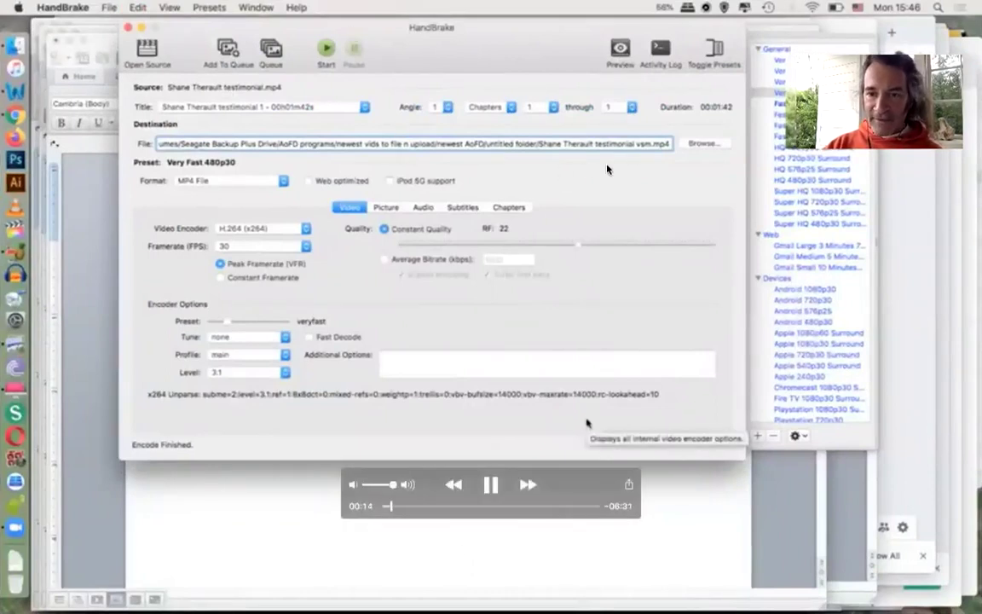
{"action": "left_click", "coordinate": [490, 485]}
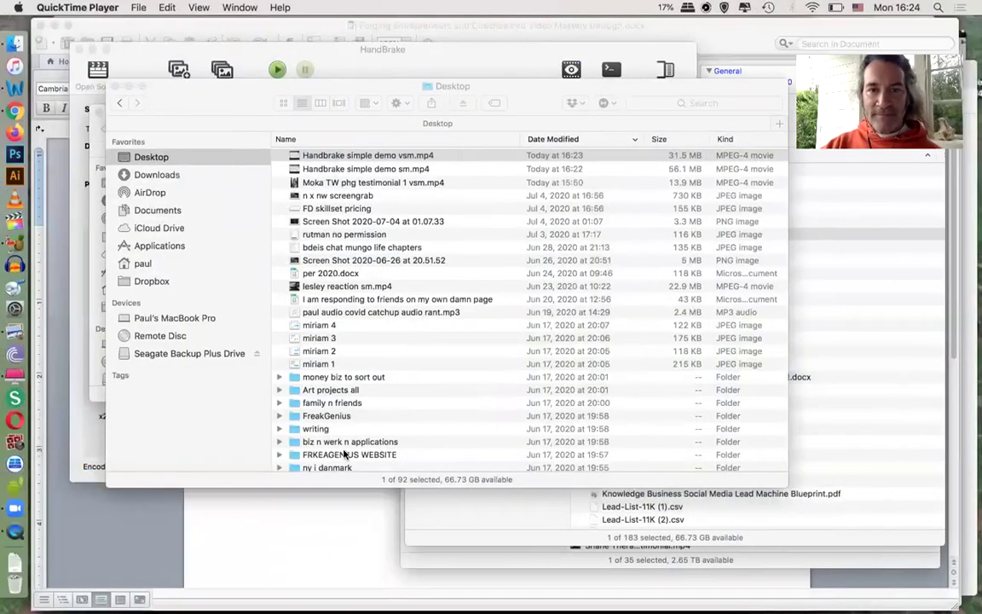
{"action": "left_click", "coordinate": [389, 170]}
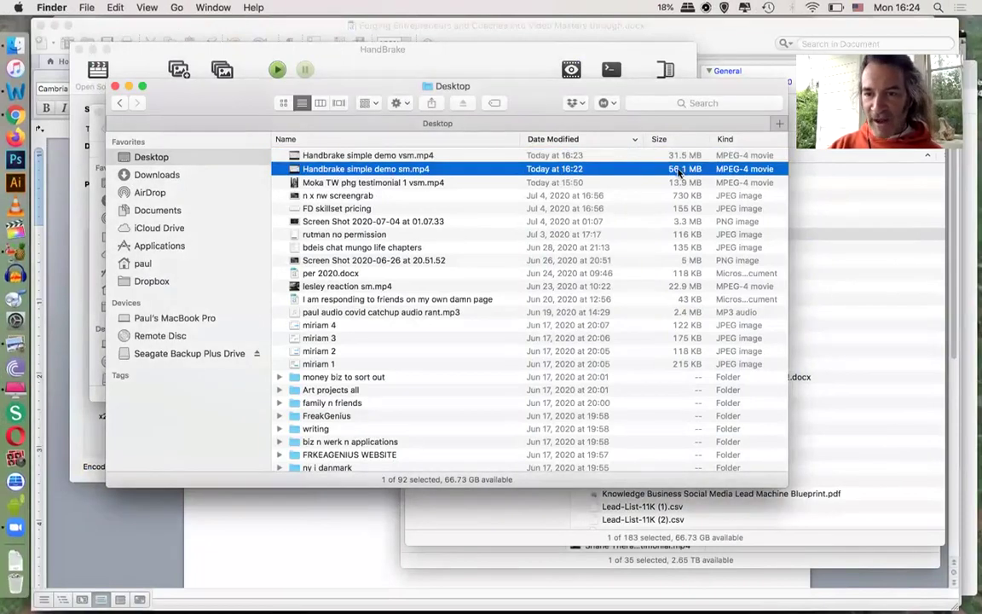